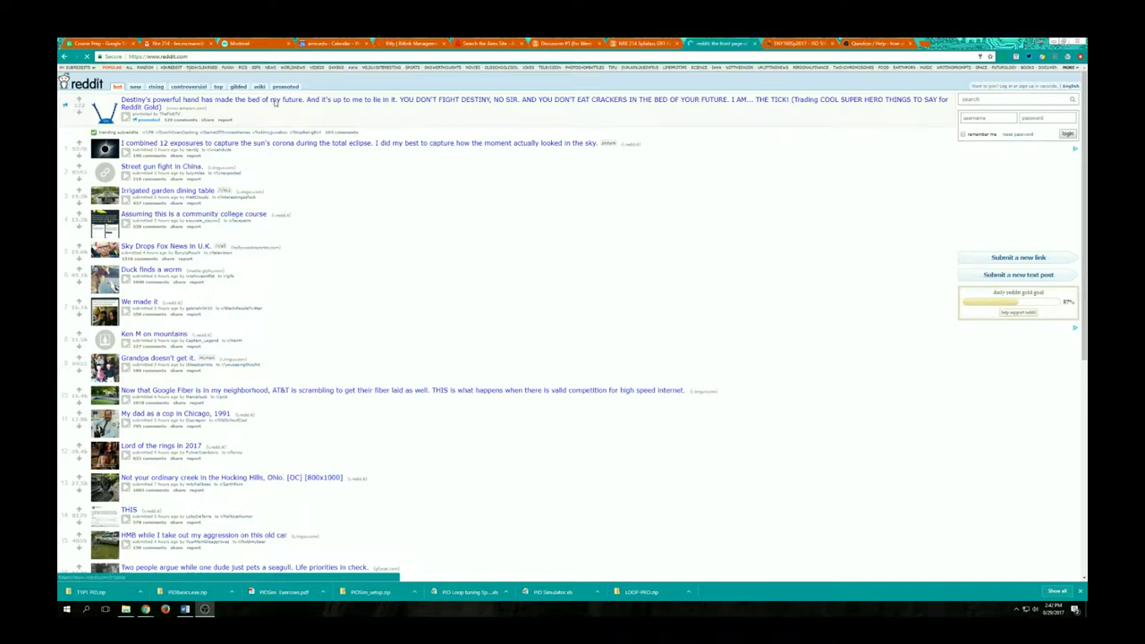
# Open Reddit's log-in or sign-up form from the top-right link on the front page.
pyautogui.click(1029, 89)
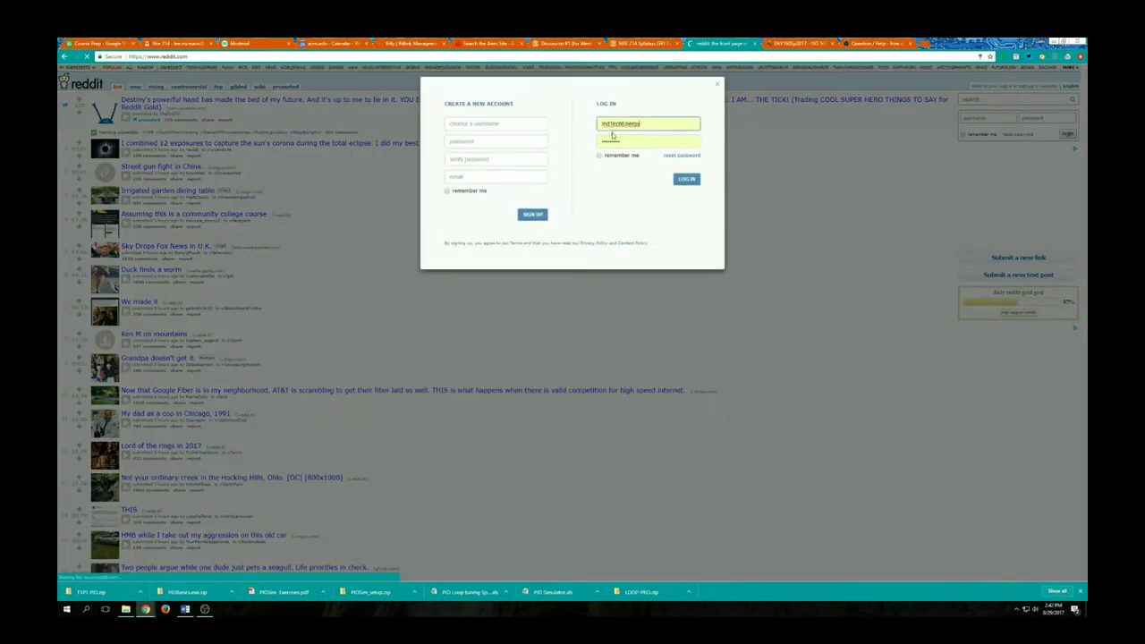
# Clear the autofilled log-in fields and enter a new username and password under Create a New Account.
pyautogui.press('BackSpace')
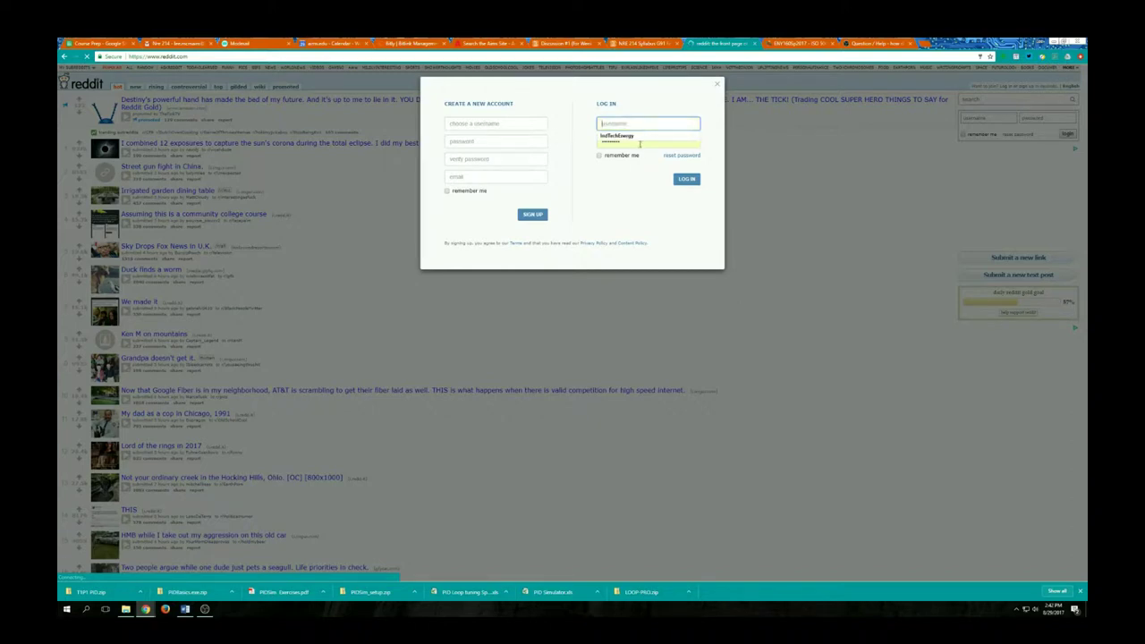
pyautogui.press('Tab')
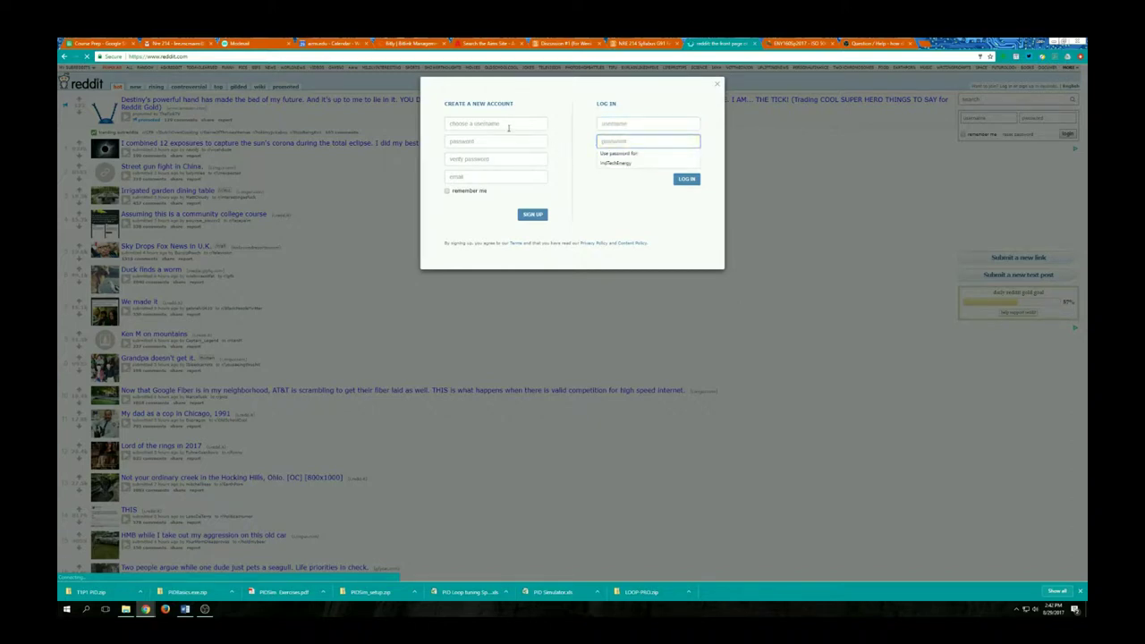
pyautogui.click(507, 125)
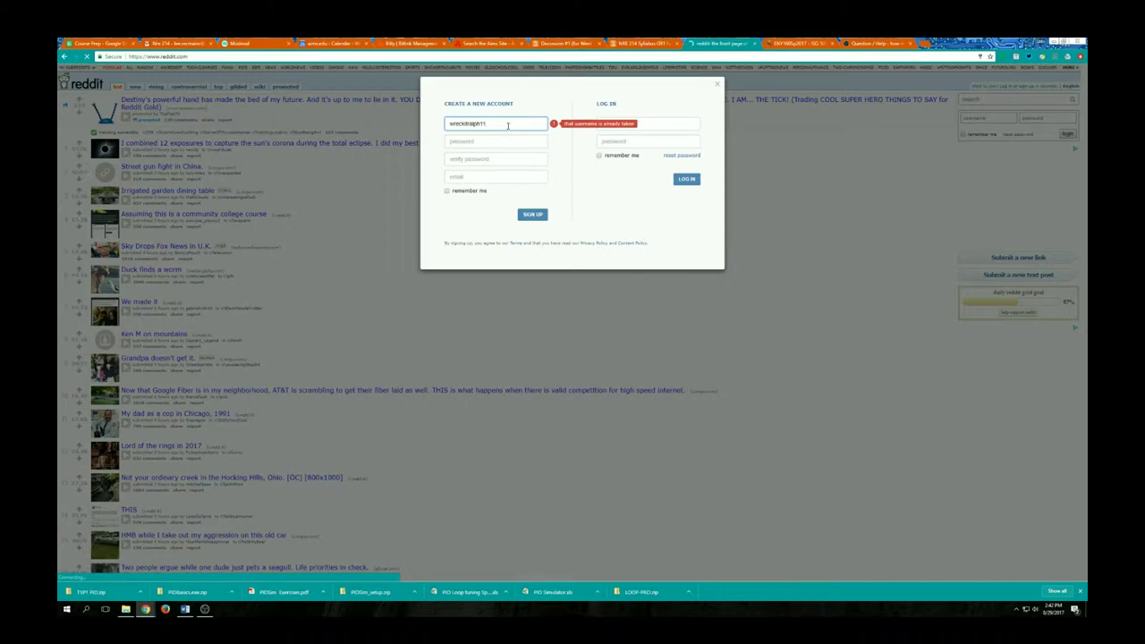
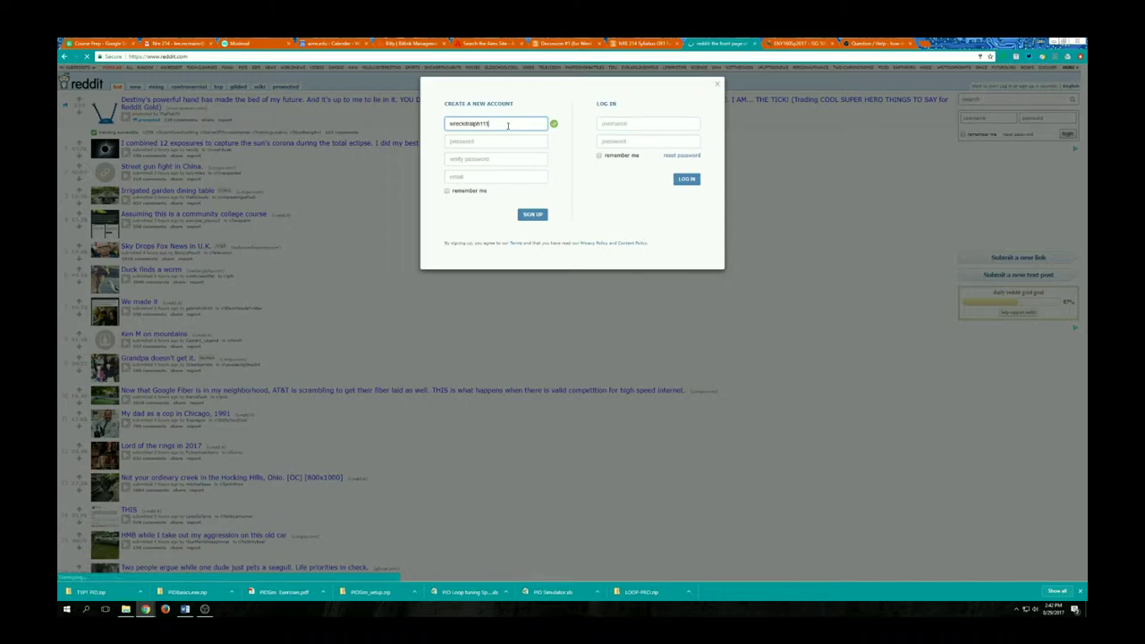
pyautogui.press('Tab')
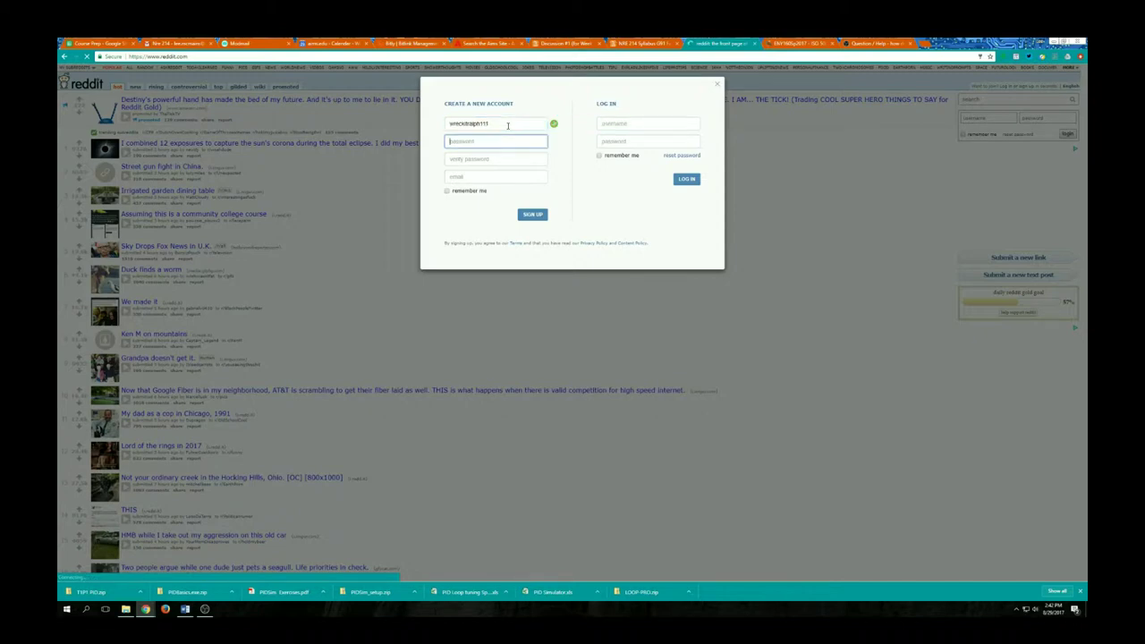
pyautogui.press('Tab')
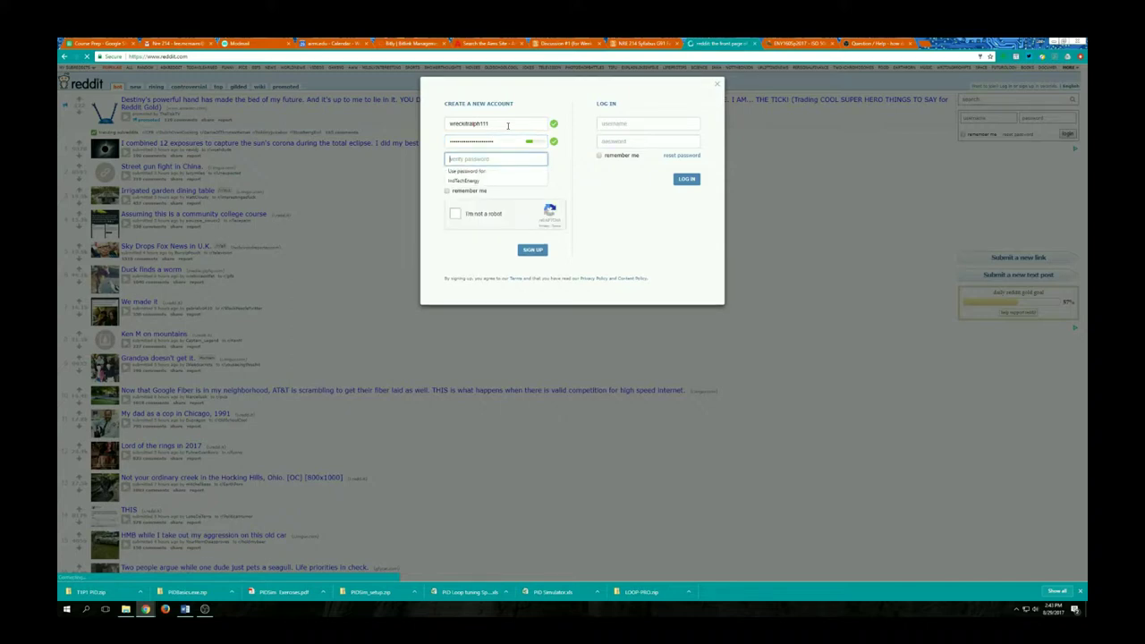
# Fill in the password confirmation and the email address on the sign-up form.
pyautogui.write('p')
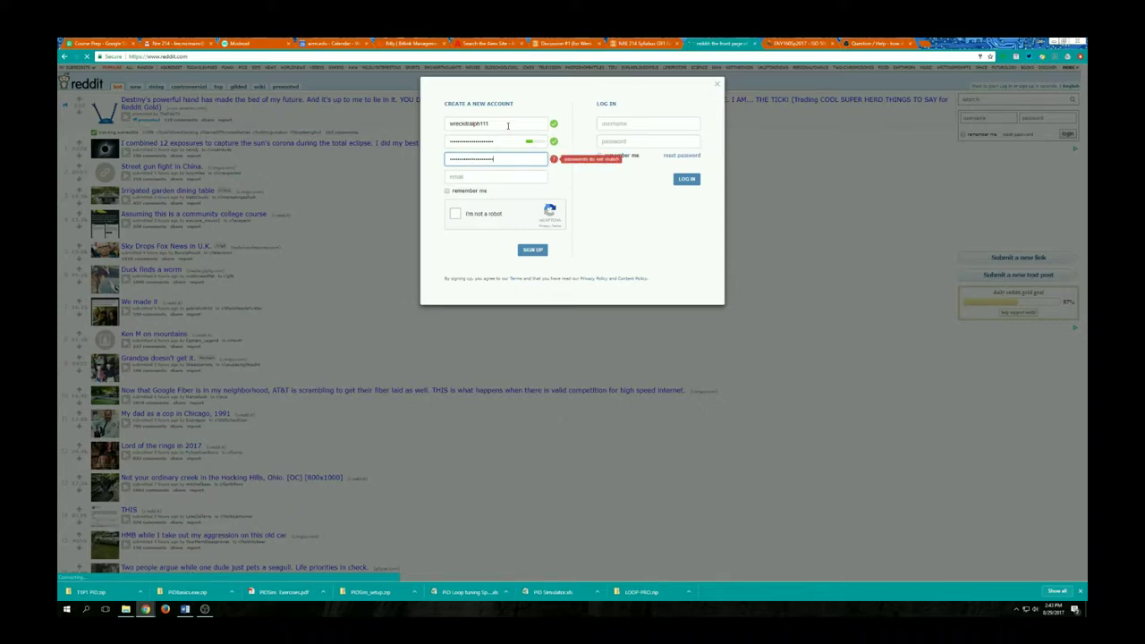
pyautogui.press('Tab')
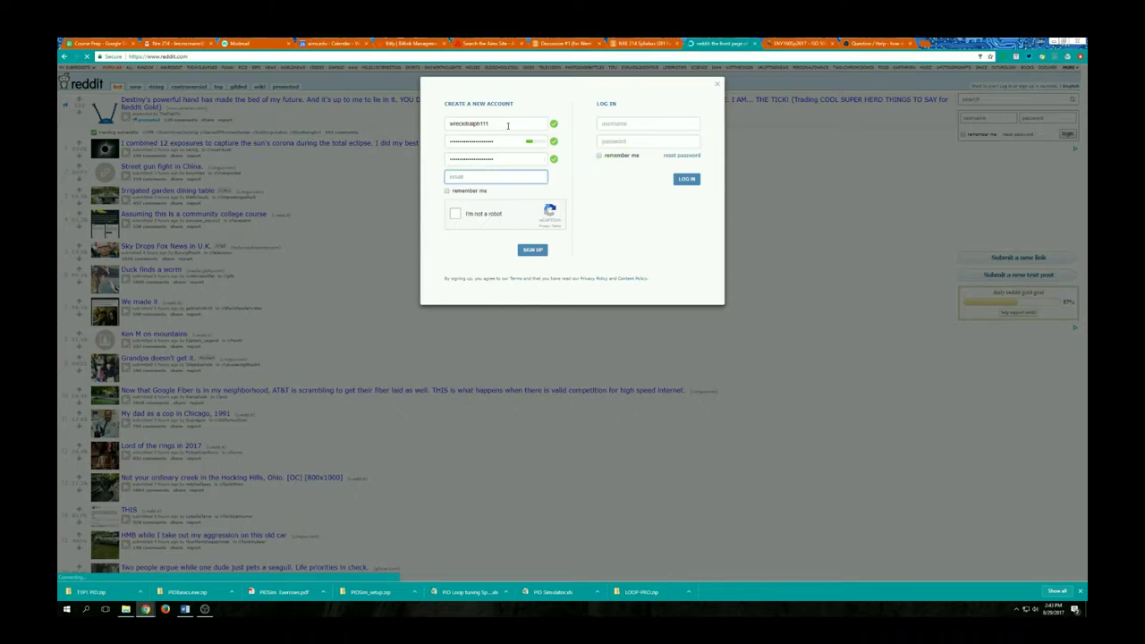
# Pass the 'I'm not a robot' check, submit the sign-up, and save the password in the browser.
pyautogui.click(532, 252)
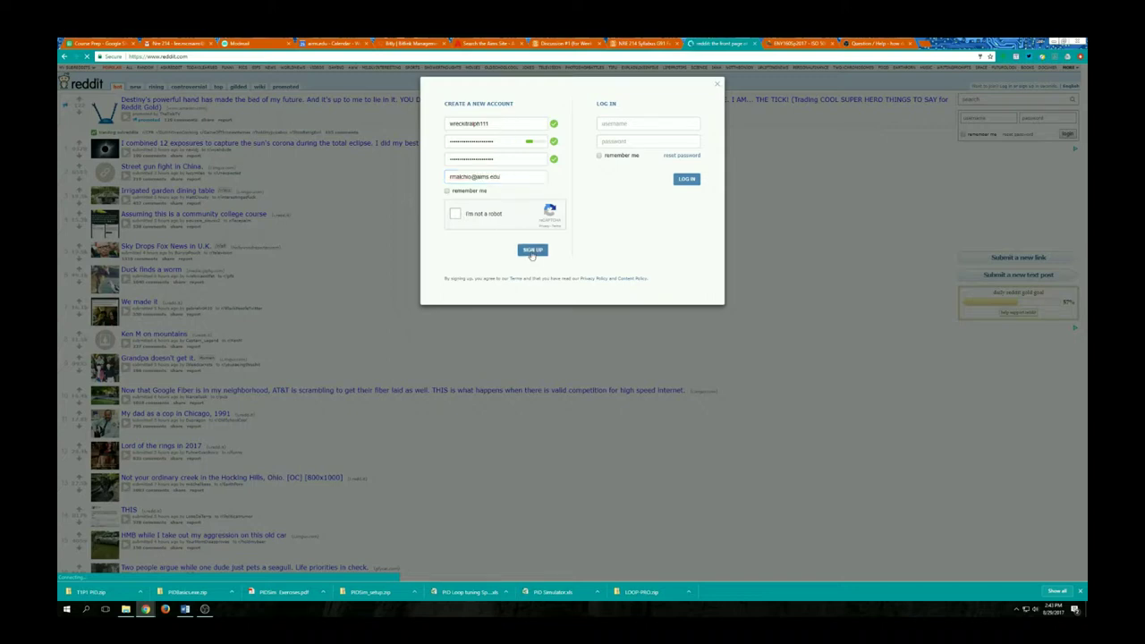
pyautogui.click(454, 214)
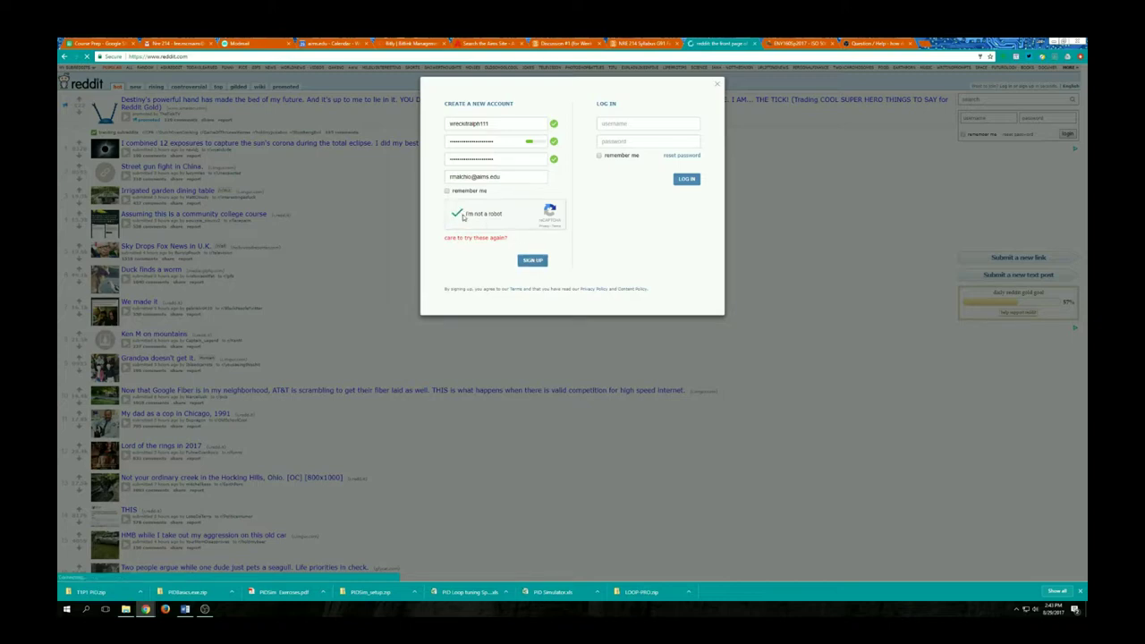
pyautogui.click(534, 261)
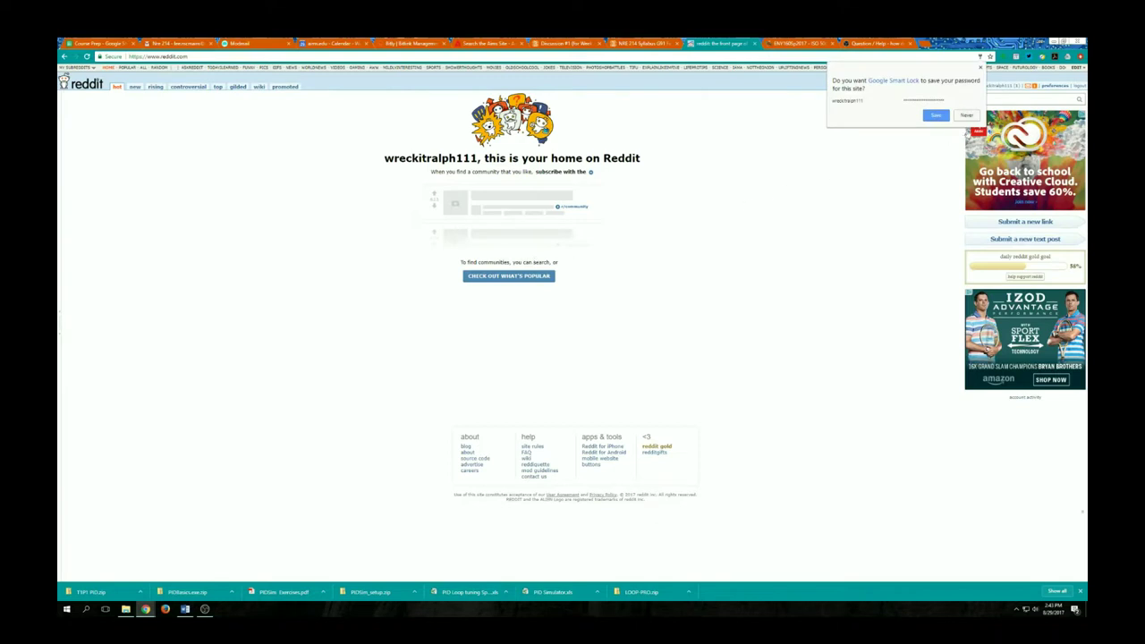
pyautogui.click(939, 118)
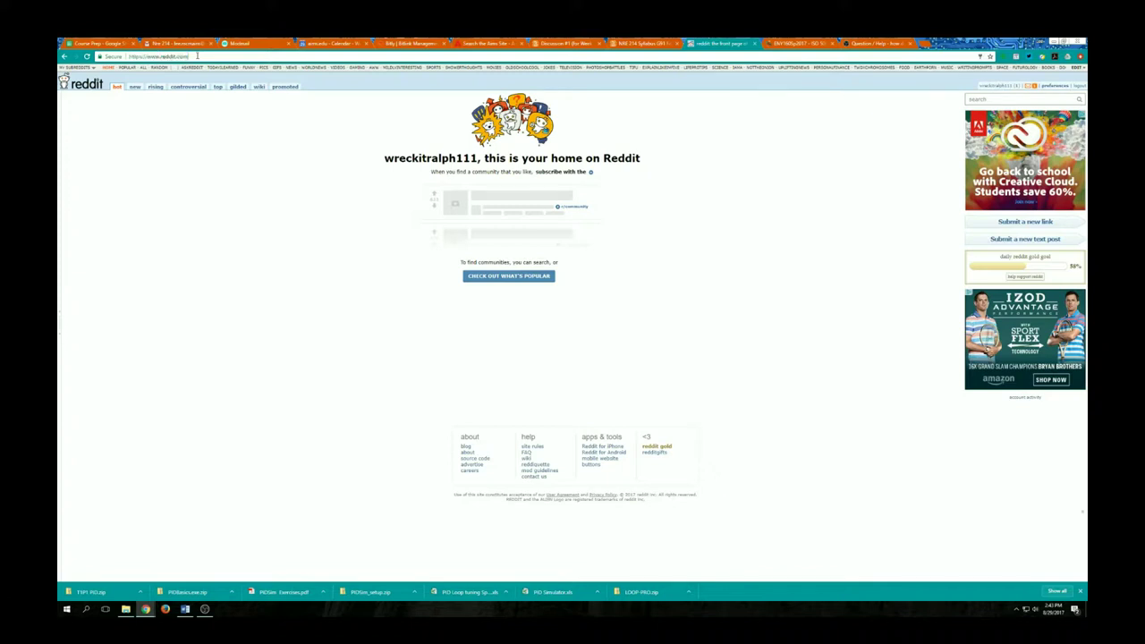
pyautogui.click(196, 55)
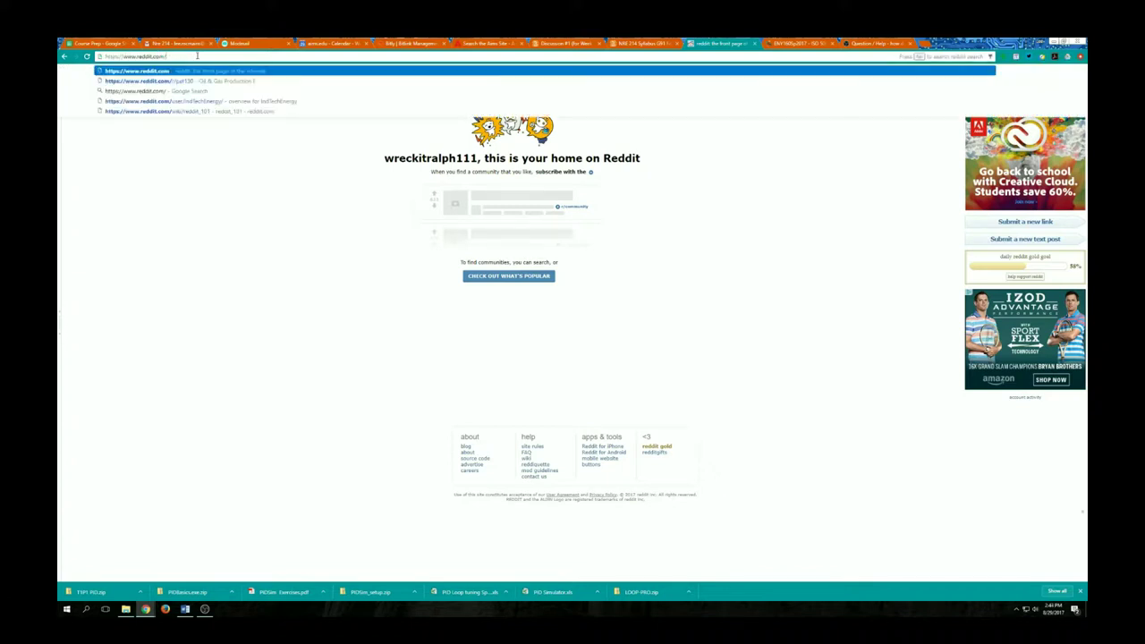
# Go to reddit.com/r/pet130 and start a message to its moderators.
pyautogui.write('r/')
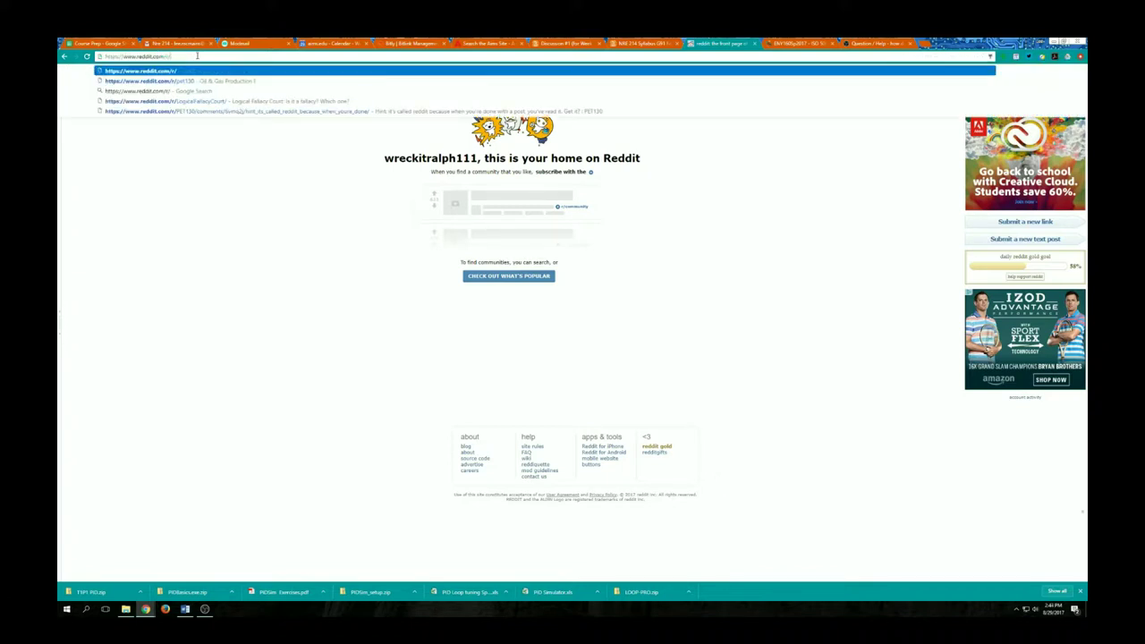
pyautogui.write('pet130')
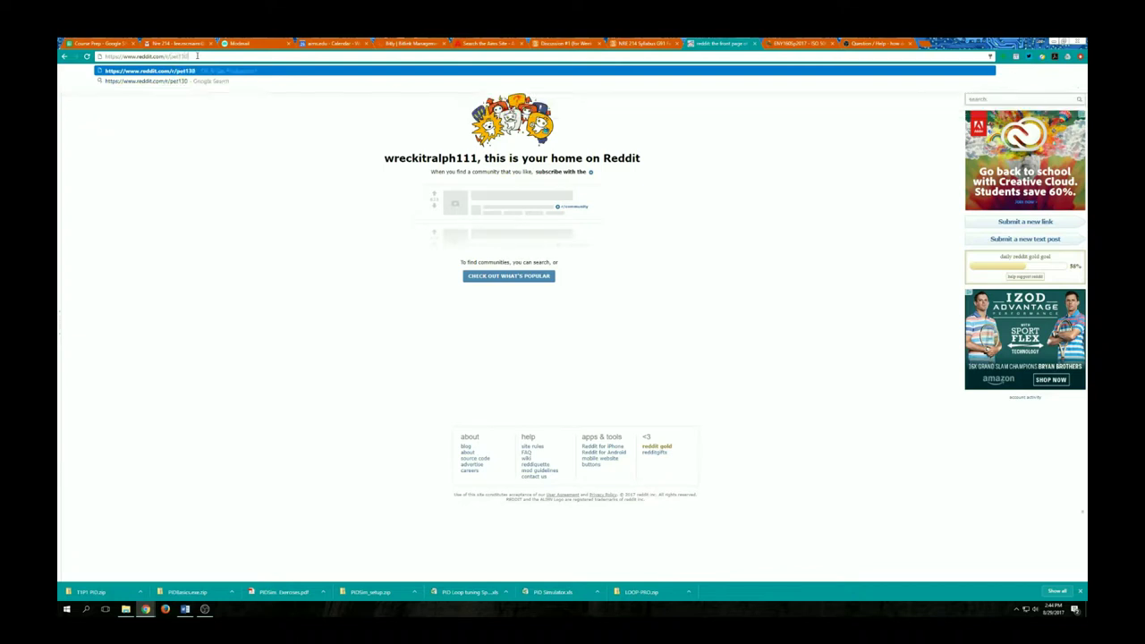
pyautogui.press('Return')
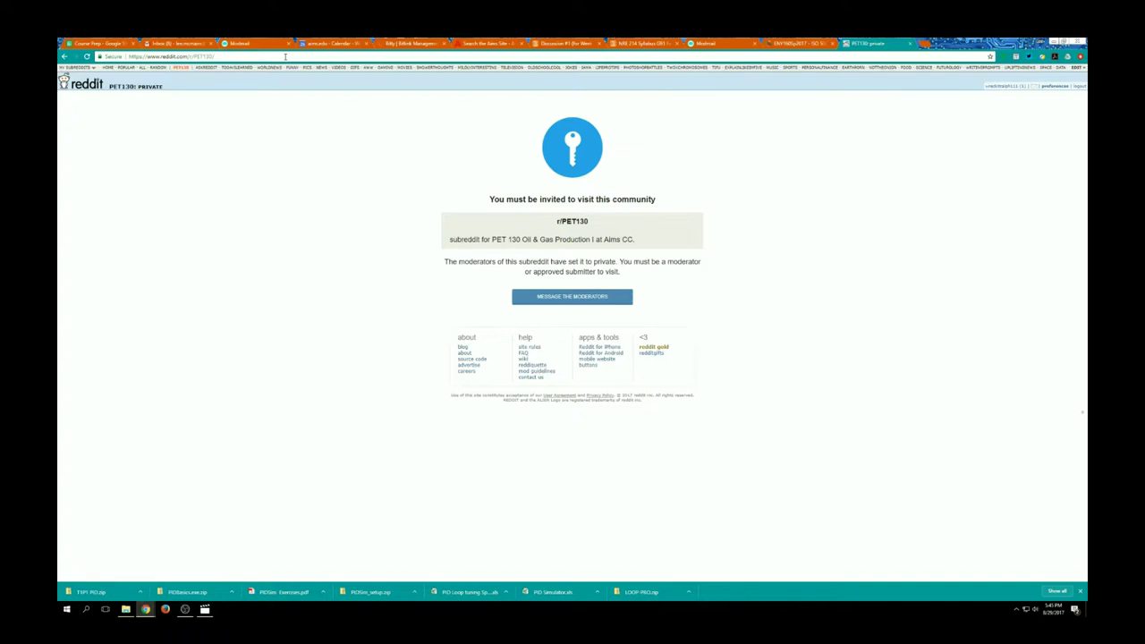
pyautogui.click(583, 296)
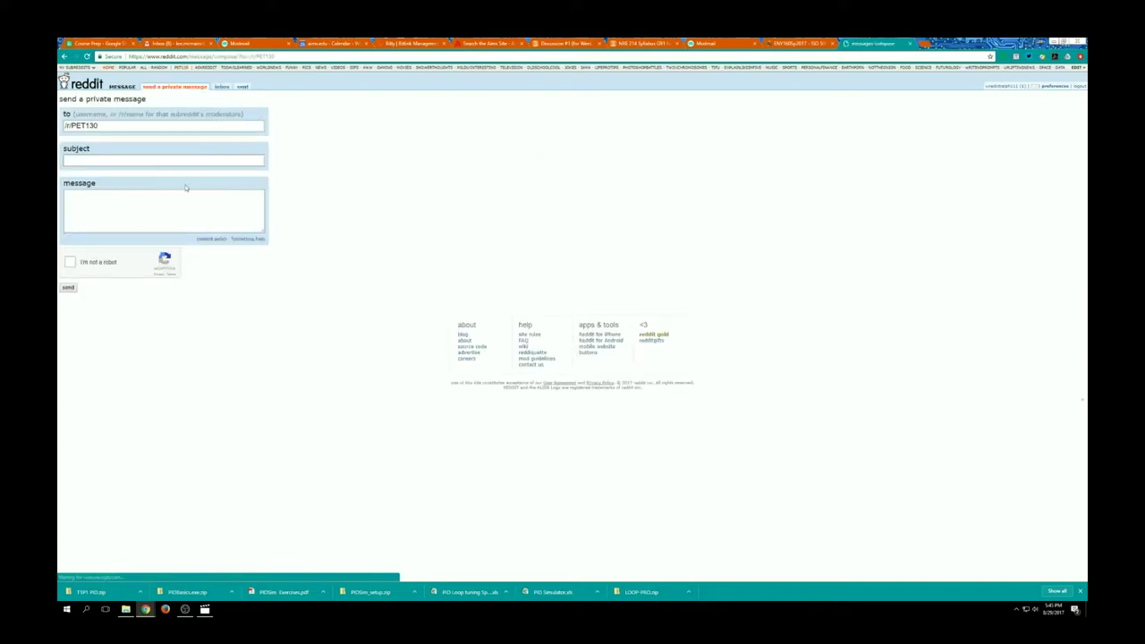
# Write the moderator message with subject 'hello!' and body 'let me inn'.
pyautogui.click(95, 162)
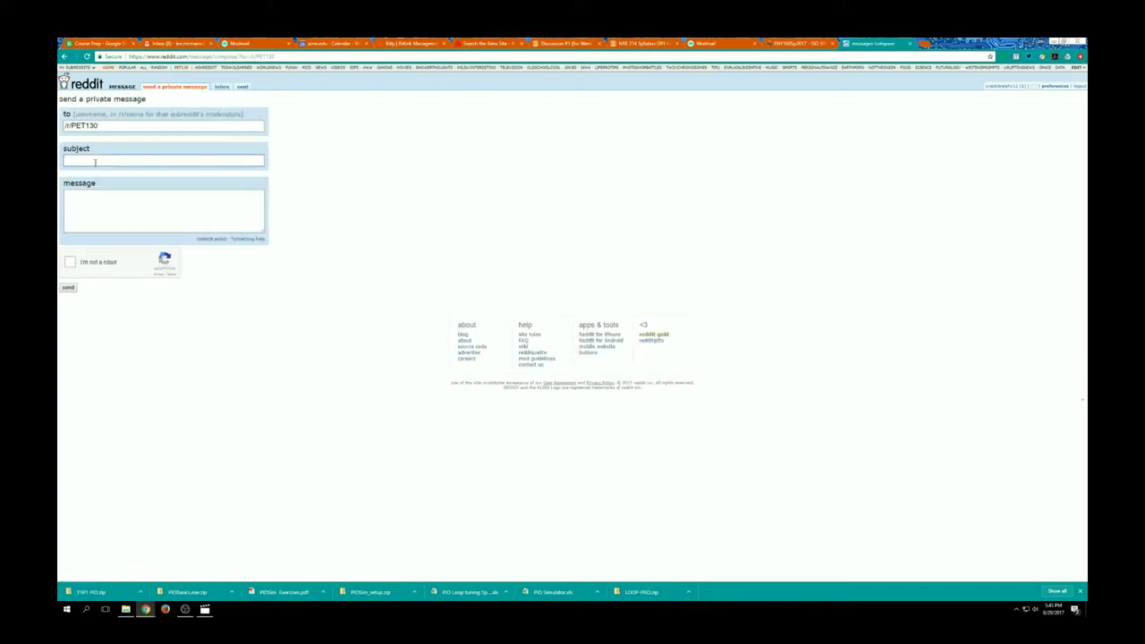
pyautogui.write('helo')
pyautogui.write('!')
pyautogui.press('Tab')
pyautogui.write('pls')
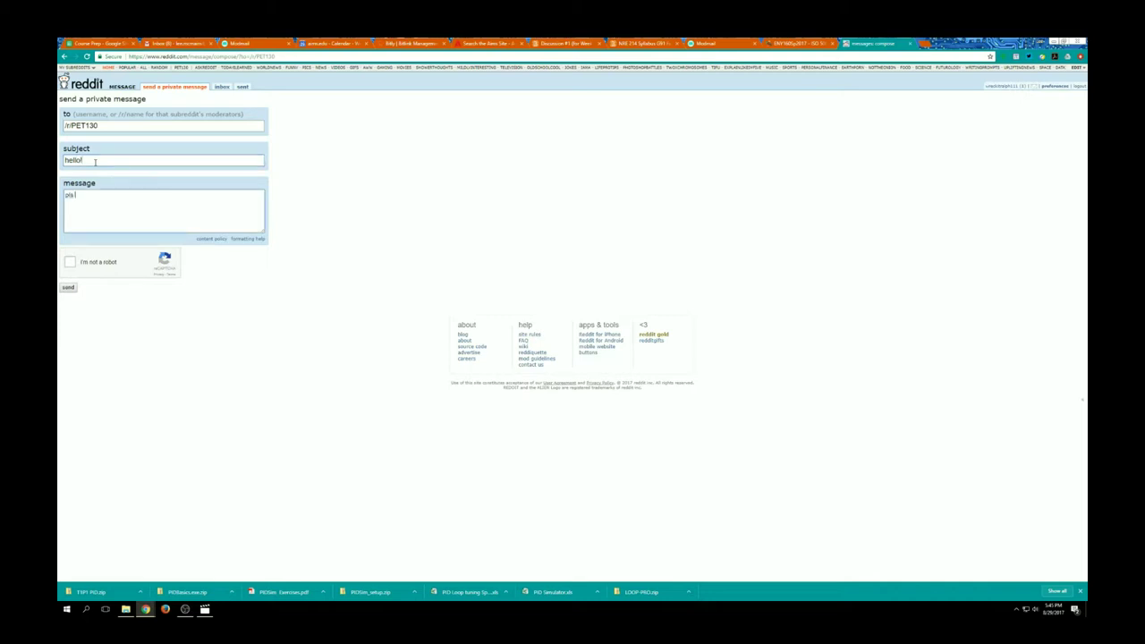
pyautogui.write('let me i')
pyautogui.write('nnnnnnnn')
# Send the message after passing the robot check, then log out of the new account.
pyautogui.click(70, 287)
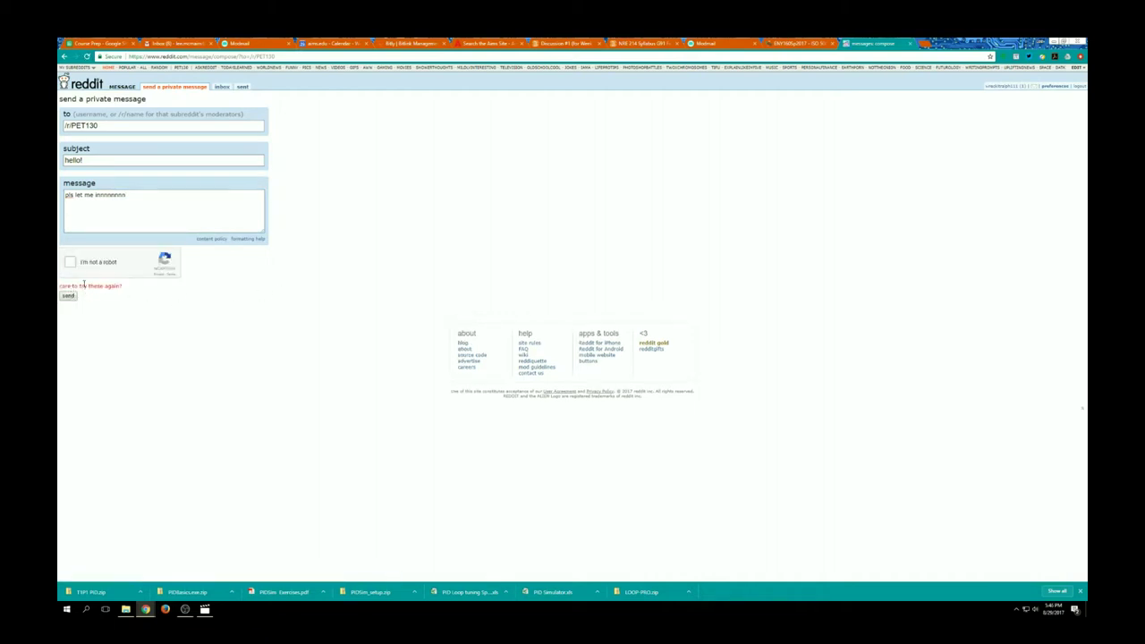
pyautogui.click(70, 263)
pyautogui.click(70, 297)
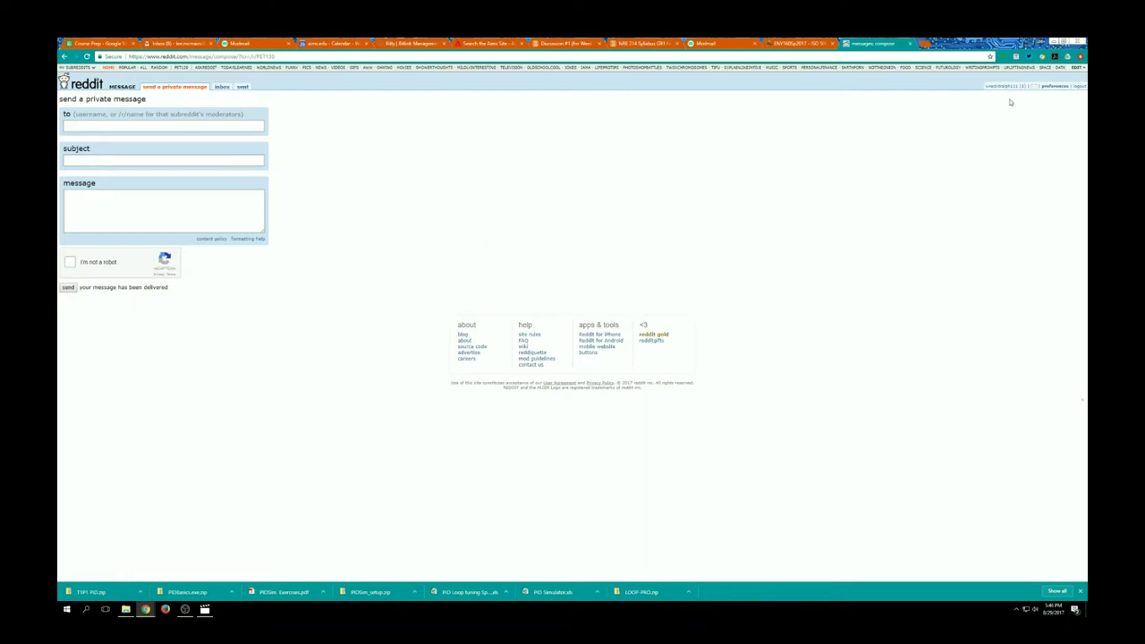
pyautogui.click(1078, 86)
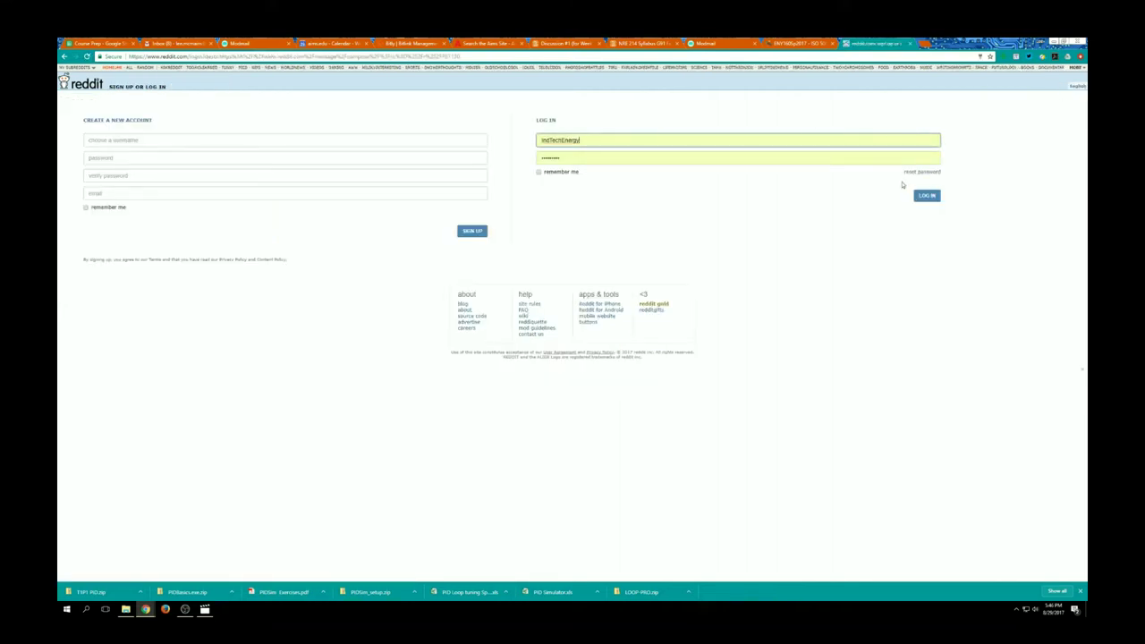
# Log in as the moderator and open r/PET130 from My Subreddits.
pyautogui.click(925, 195)
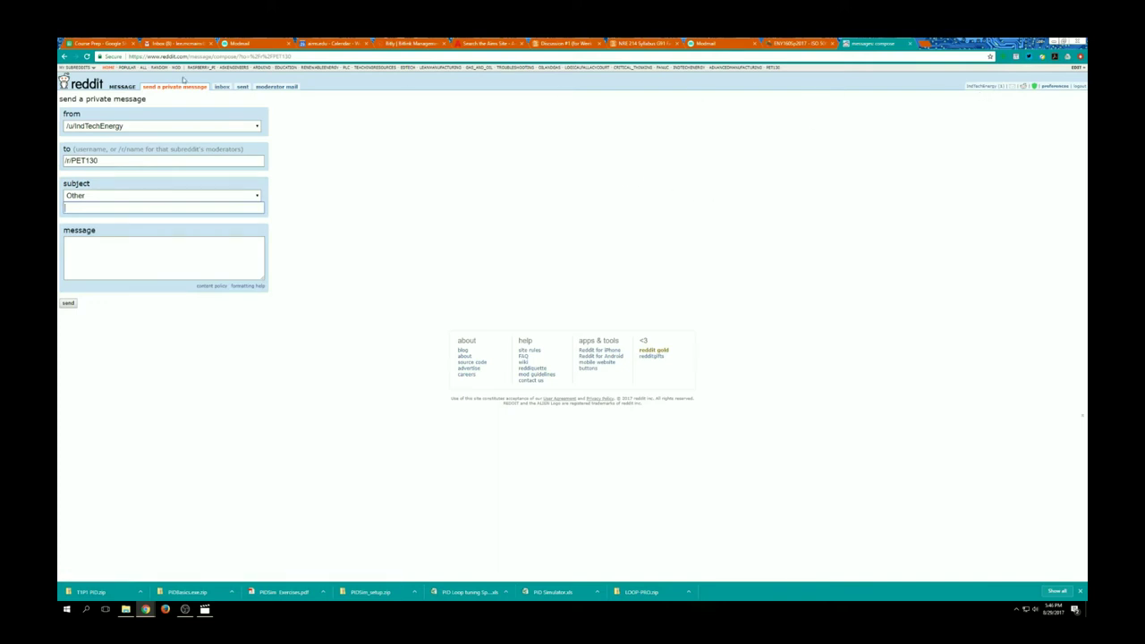
pyautogui.click(93, 69)
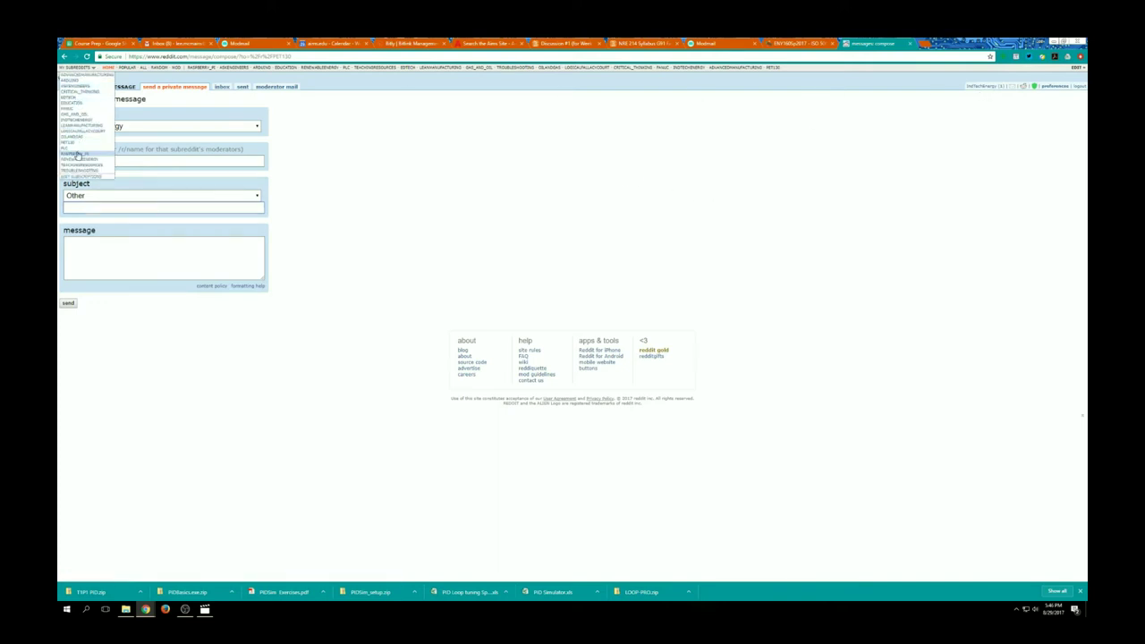
pyautogui.click(88, 145)
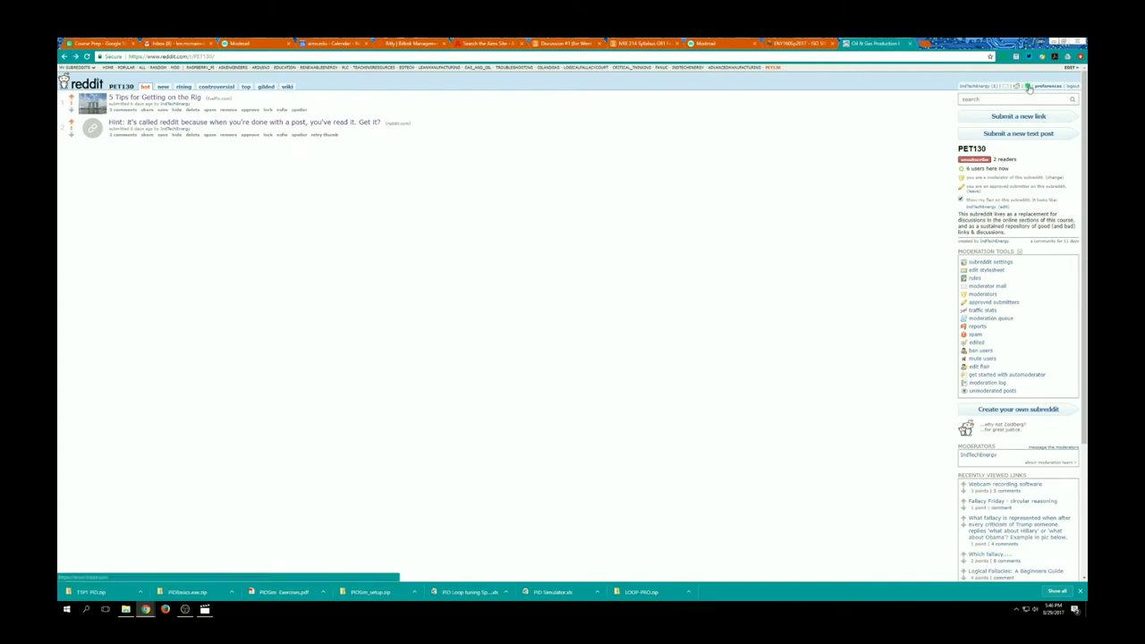
# Copy the new account's username from the hello! message in r/PET130 moderator mail.
pyautogui.click(1018, 86)
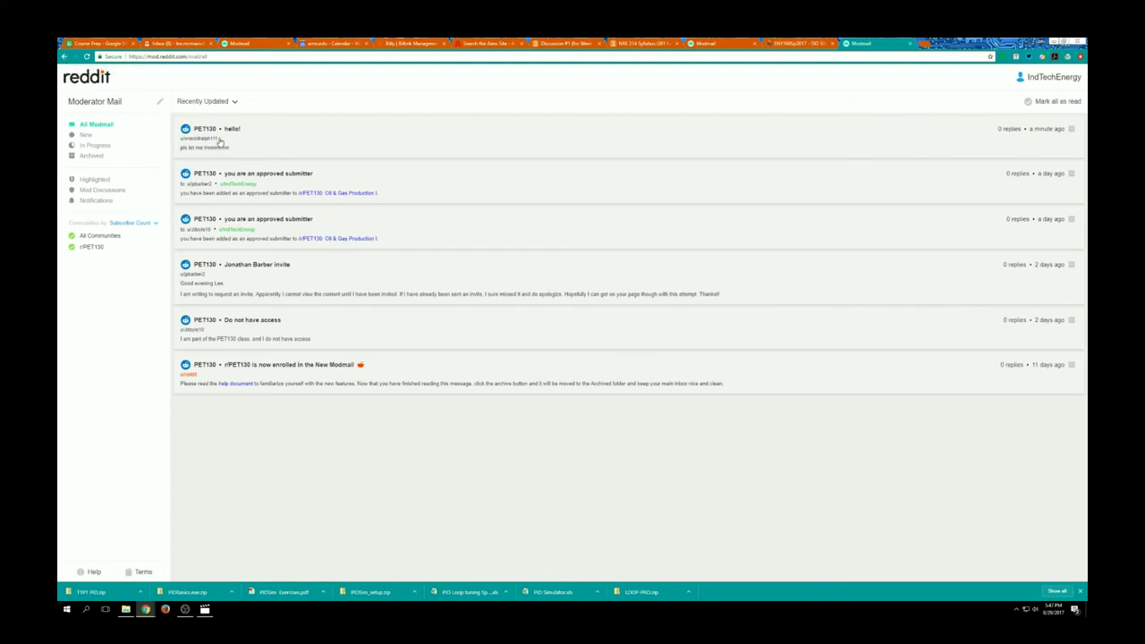
pyautogui.moveTo(219, 141); pyautogui.dragTo(187, 139)
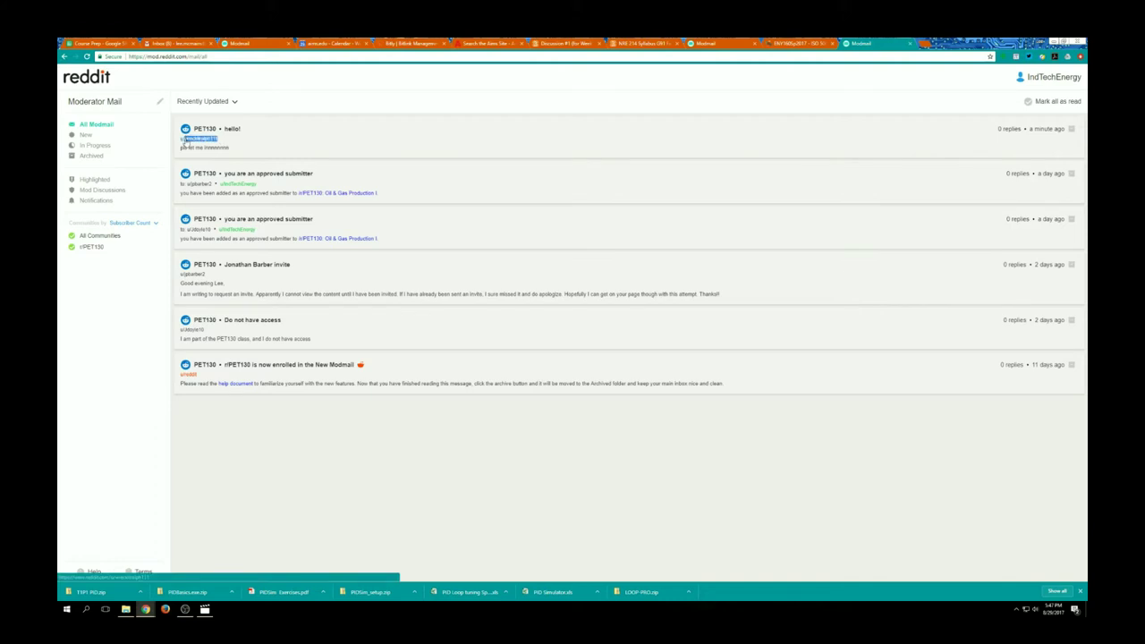
pyautogui.click(204, 129)
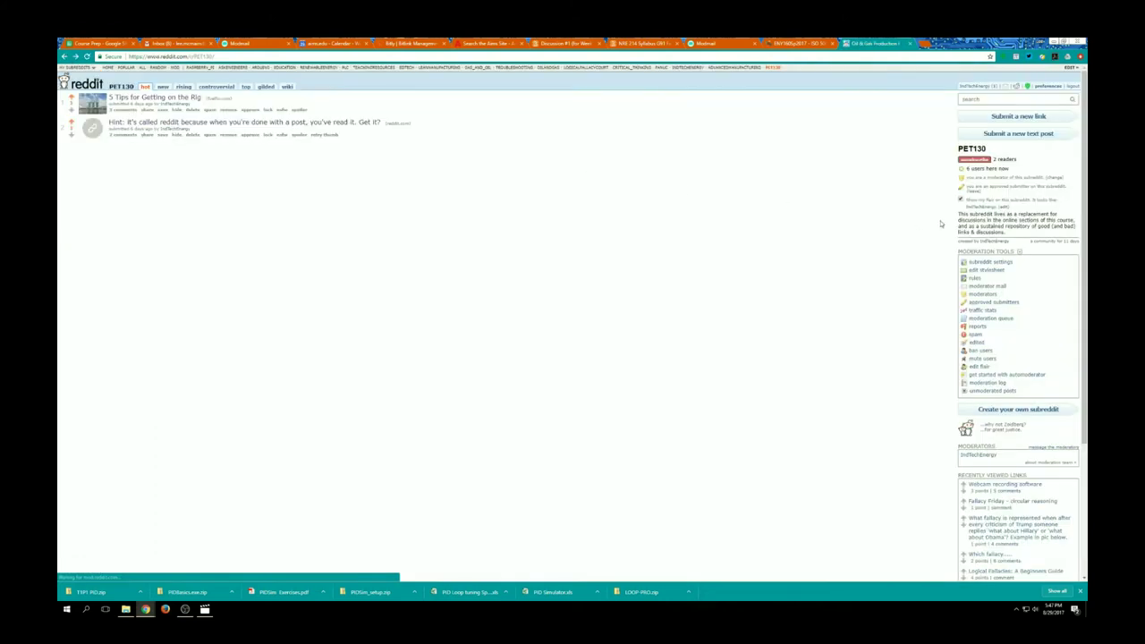
# Paste the new account's username into r/PET130's approved submitters, add it, and reload the list.
pyautogui.click(993, 303)
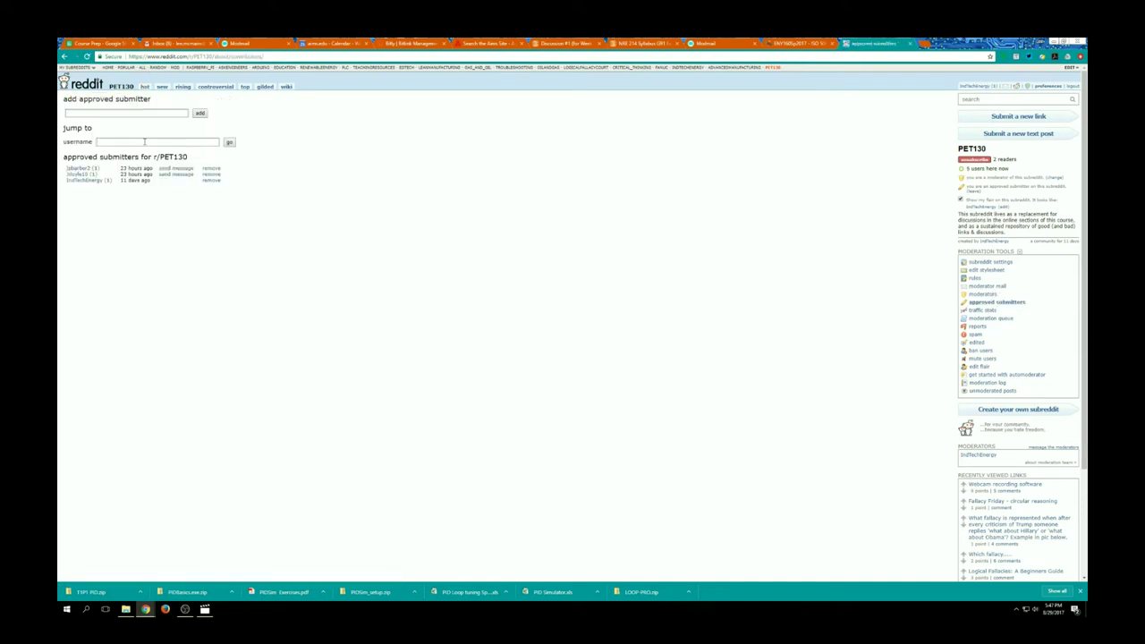
pyautogui.click(124, 113)
pyautogui.hotkey('ctrl', 'v')
pyautogui.click(201, 113)
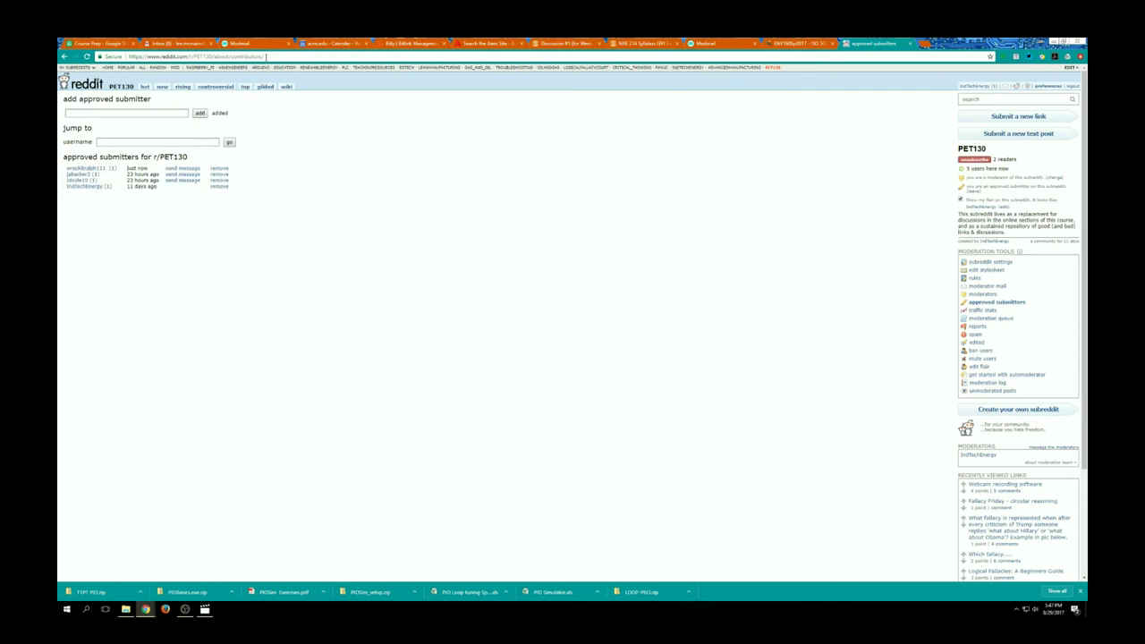
pyautogui.moveTo(264, 56); pyautogui.dragTo(220, 56)
pyautogui.press('Return')
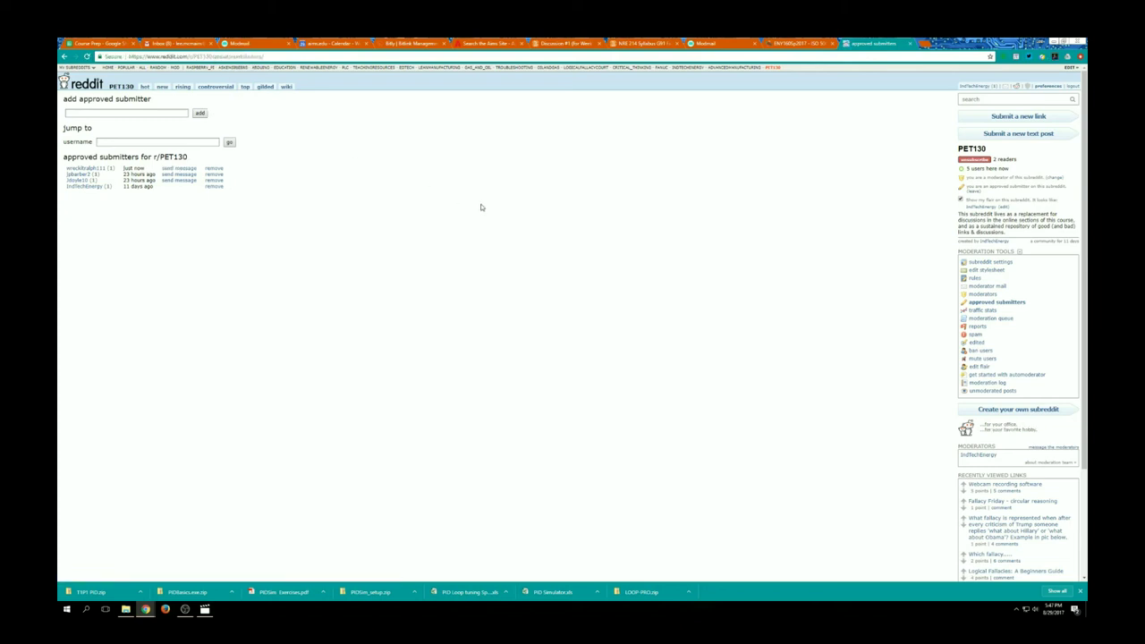